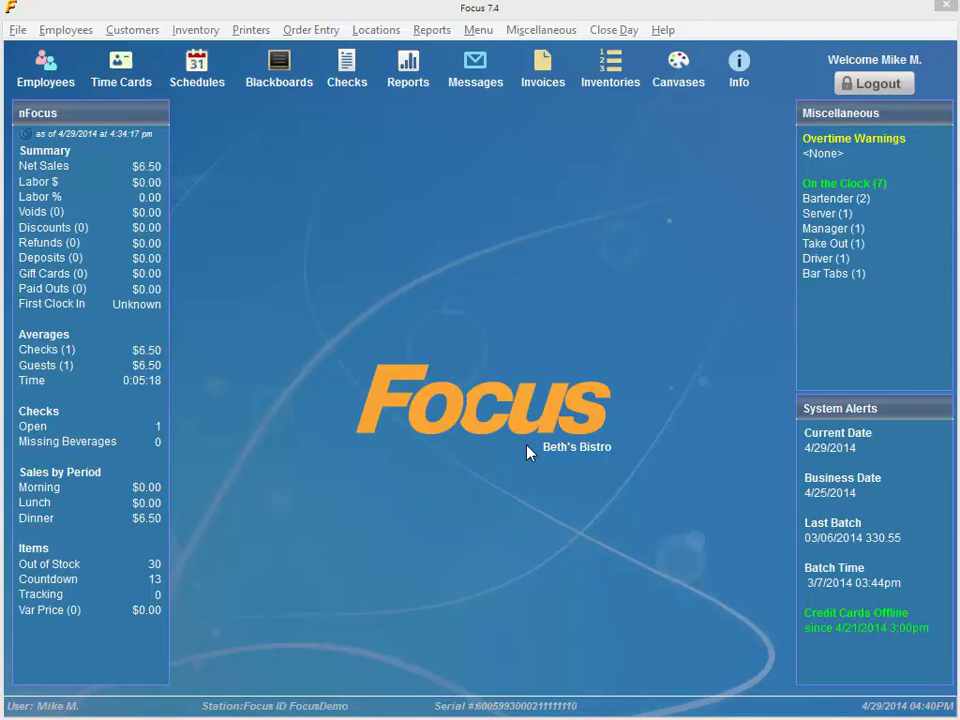
- Review the Backup, Bar, Delivery and Focus station printer settings, then save and close Stations
click(363, 32)
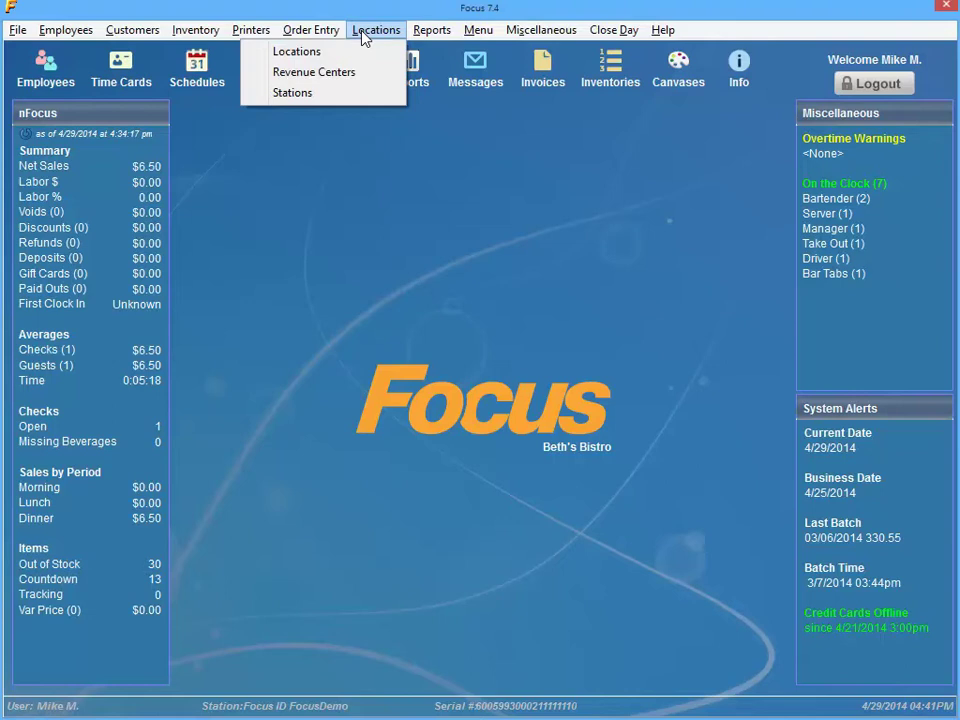
click(339, 97)
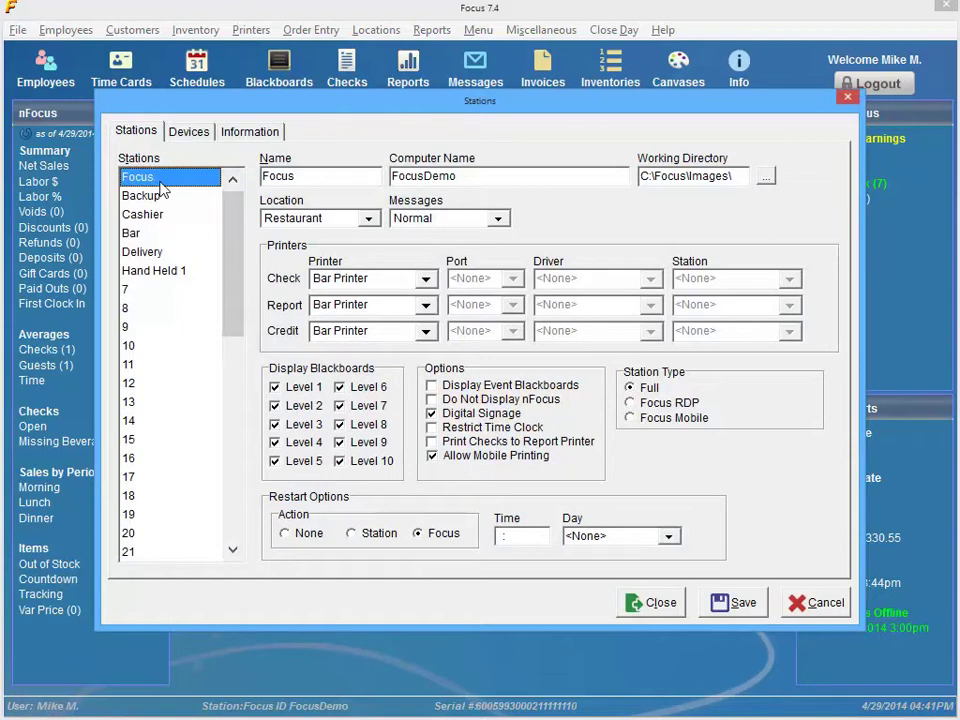
click(432, 456)
click(186, 197)
click(185, 233)
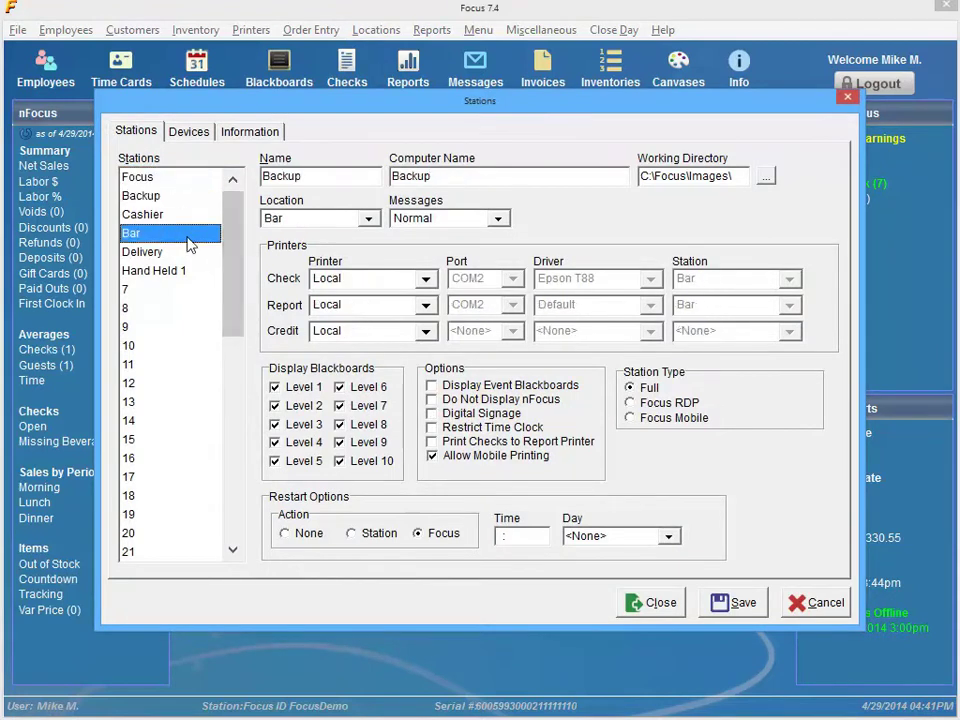
click(173, 253)
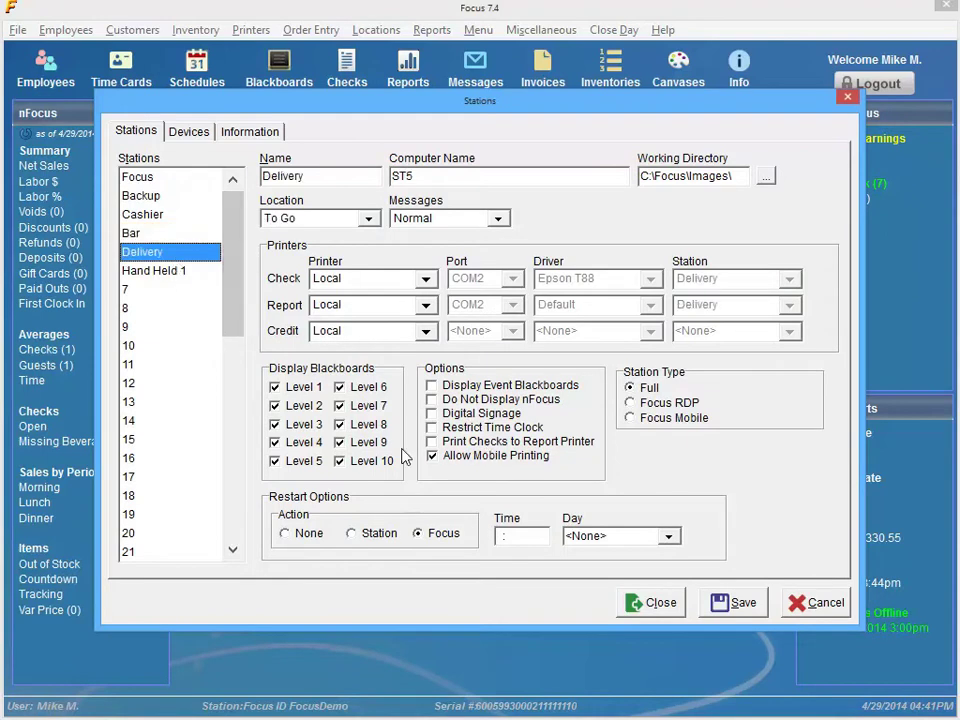
click(159, 180)
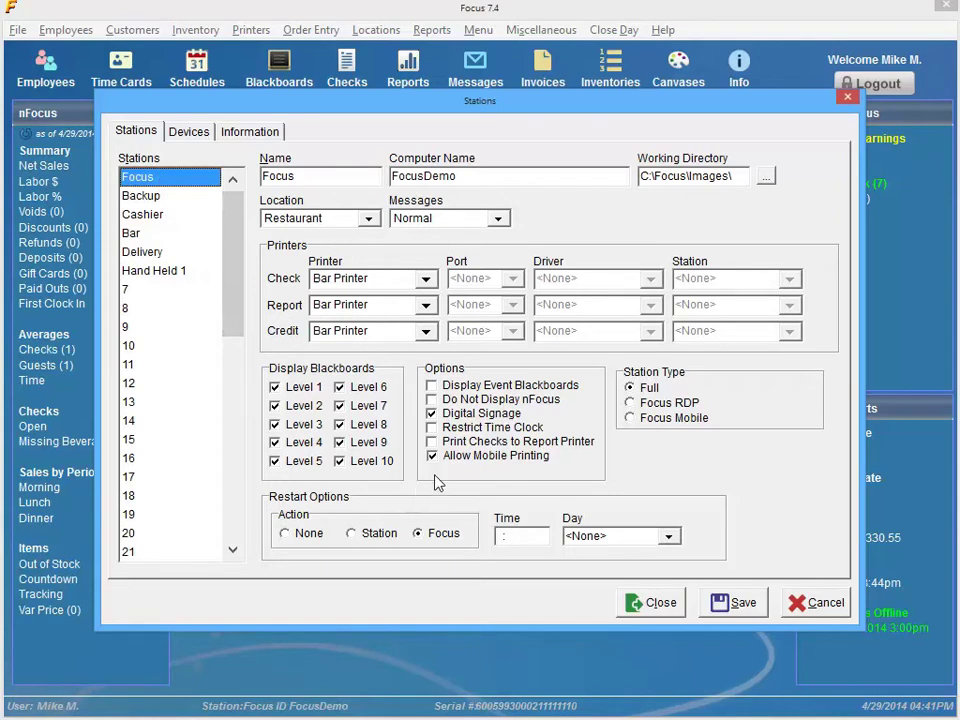
click(730, 604)
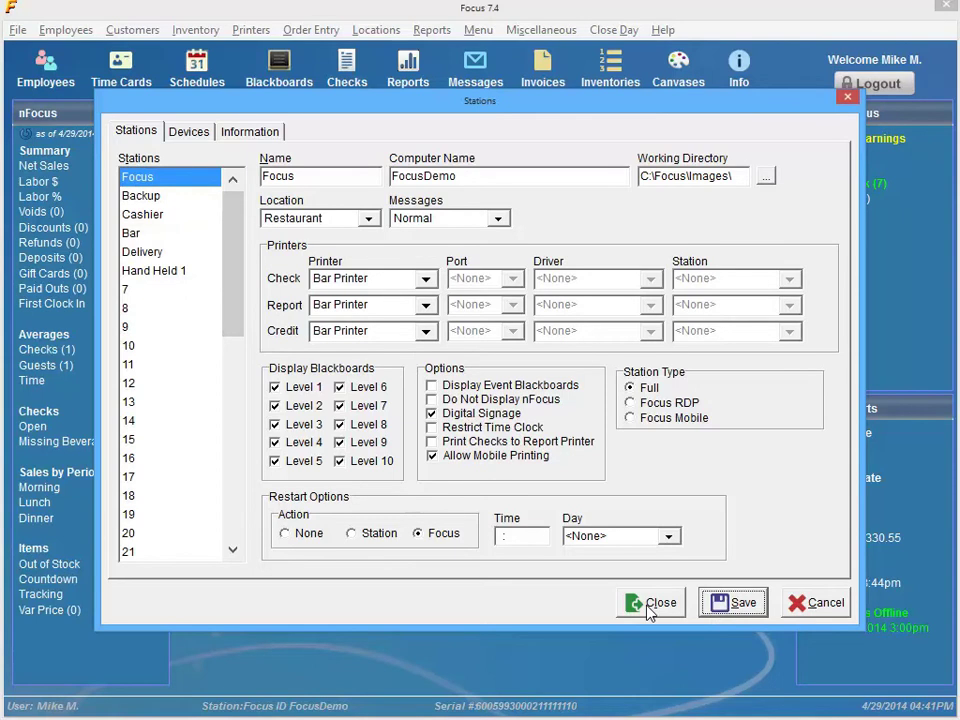
click(648, 606)
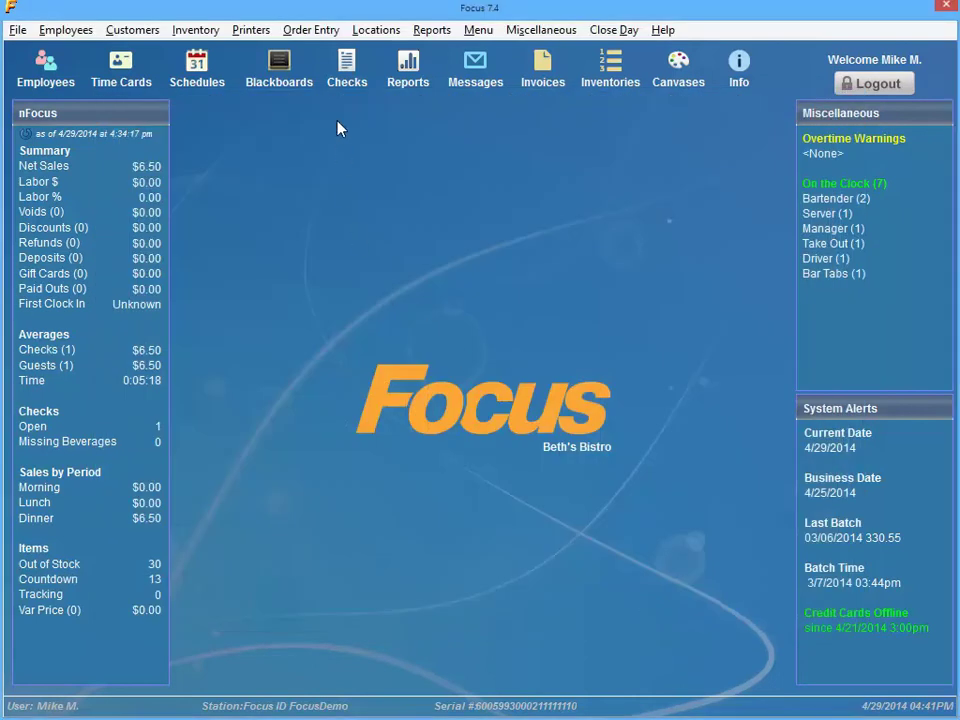
- Set the Bar Printer package's first command to Print - Select Printer with guest checks to Bar, and save
click(312, 30)
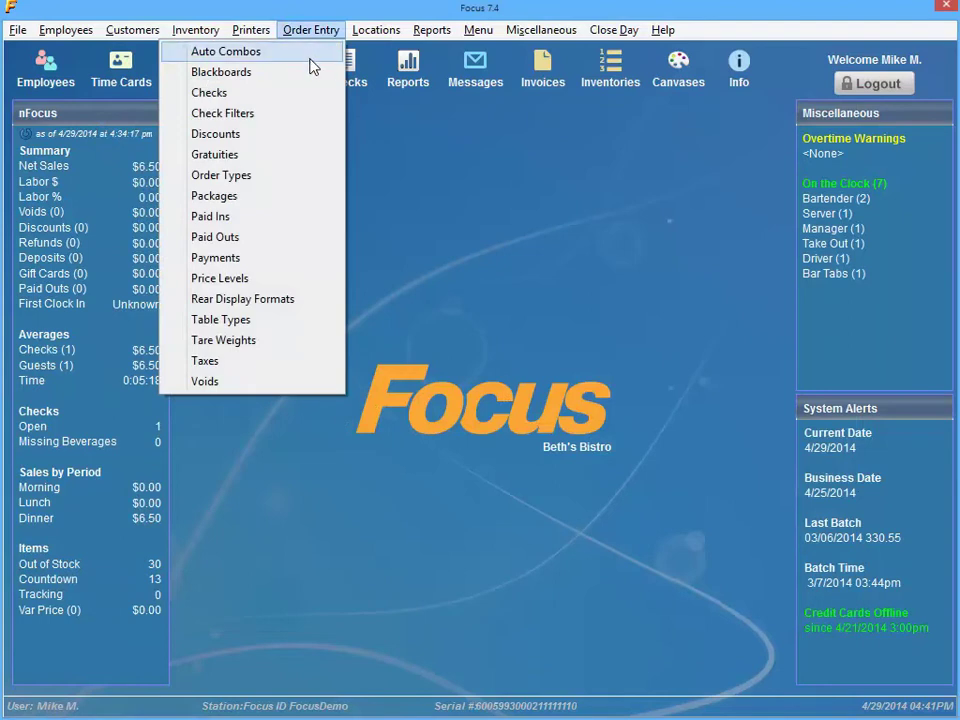
click(279, 203)
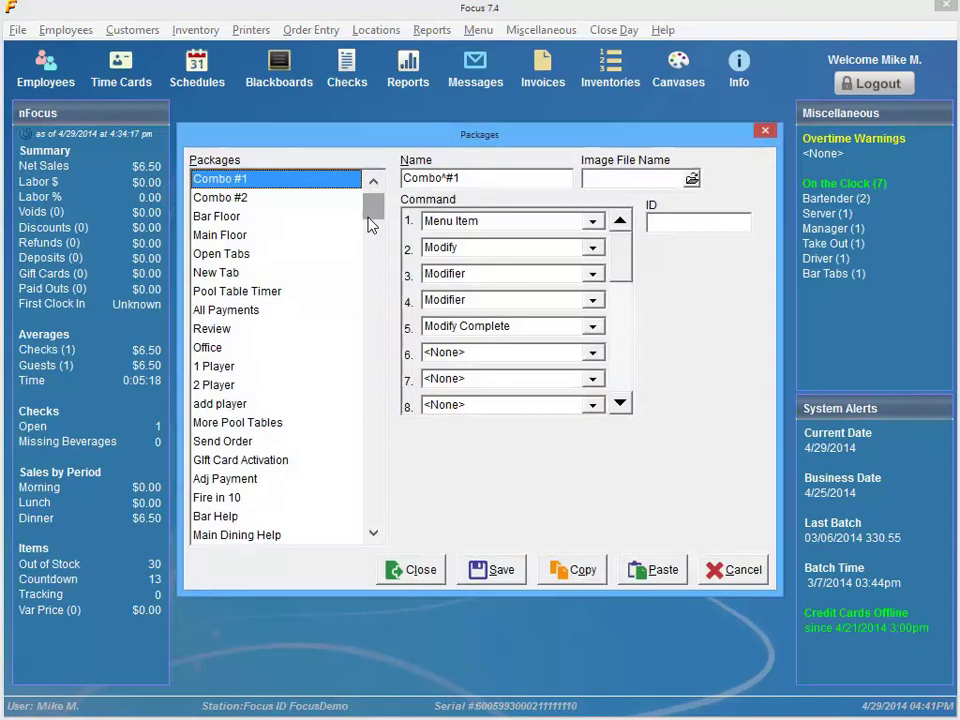
drag(372, 212, 360, 562)
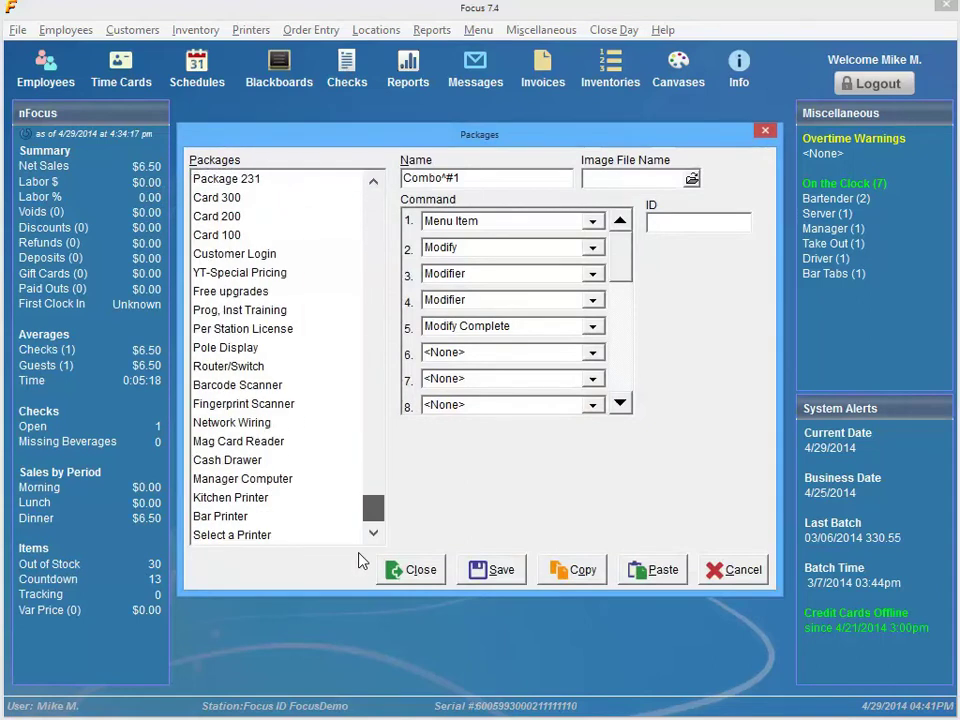
click(236, 518)
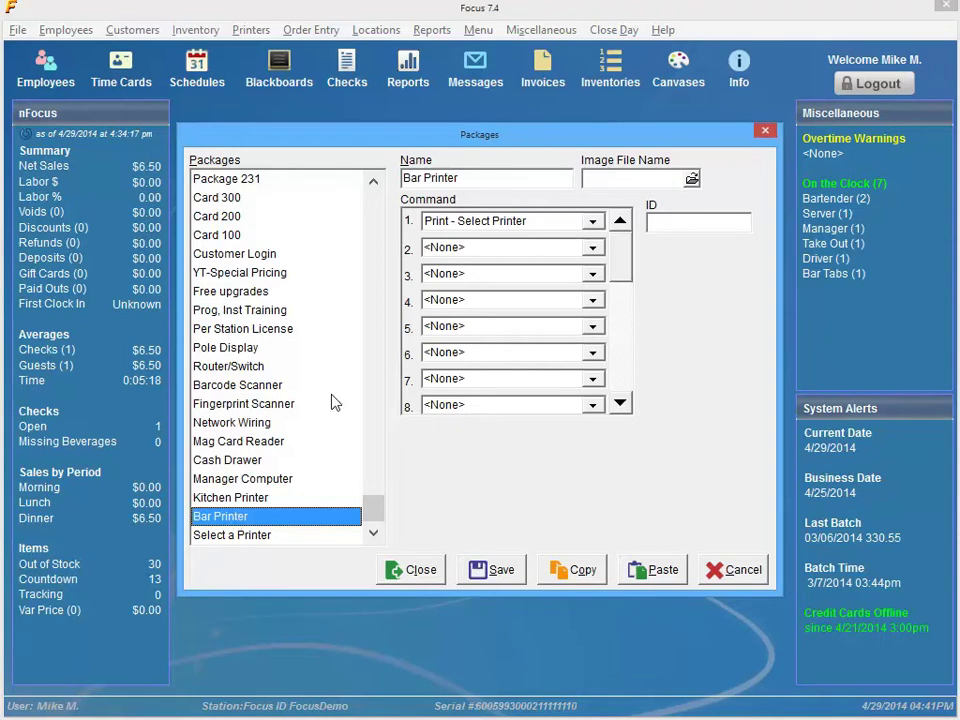
click(449, 224)
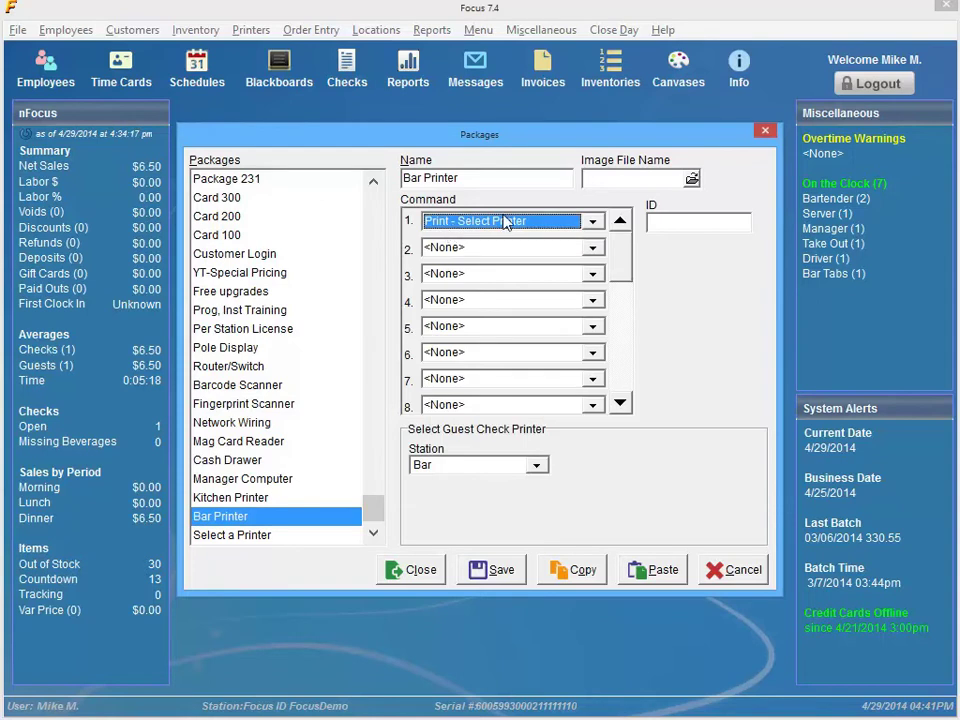
click(460, 467)
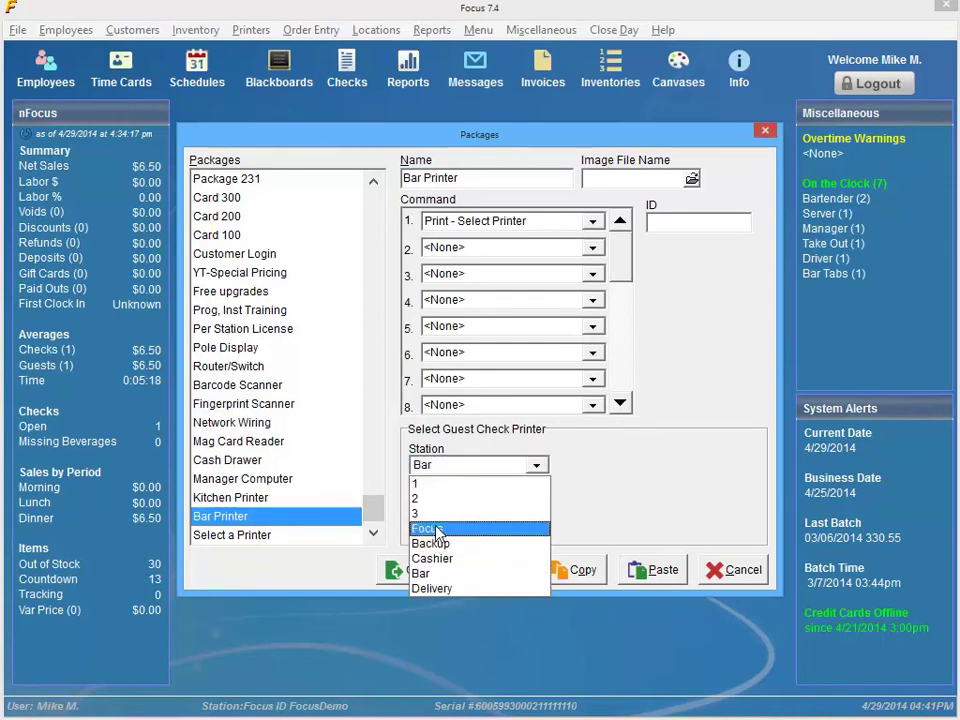
click(433, 574)
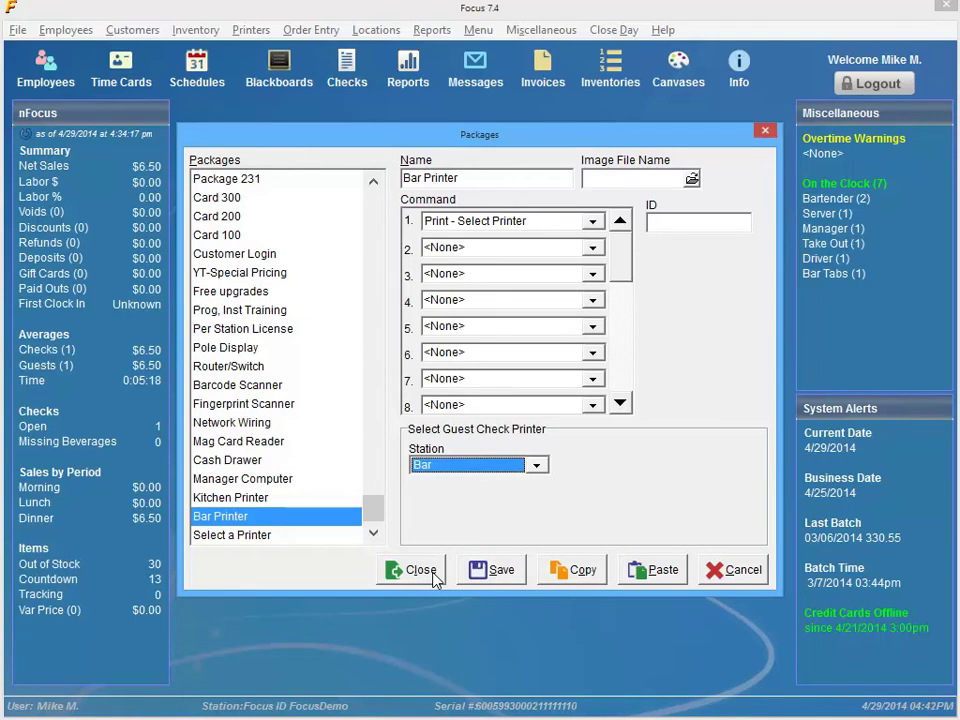
click(500, 570)
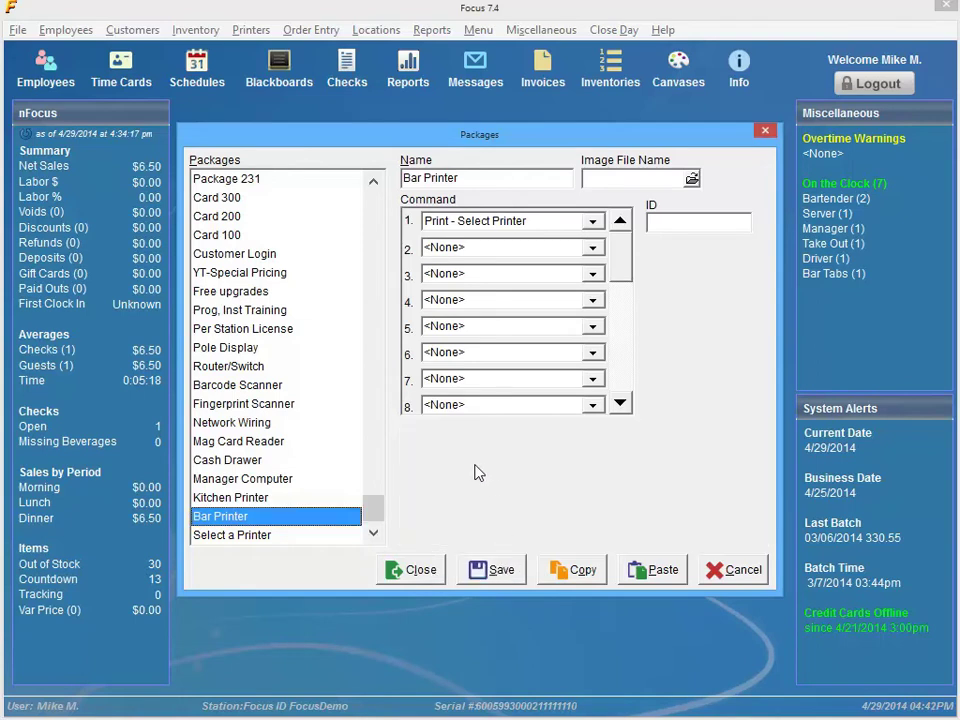
- Recheck that Bar Printer's guest check station is Bar, then select the Select a Printer package
click(477, 222)
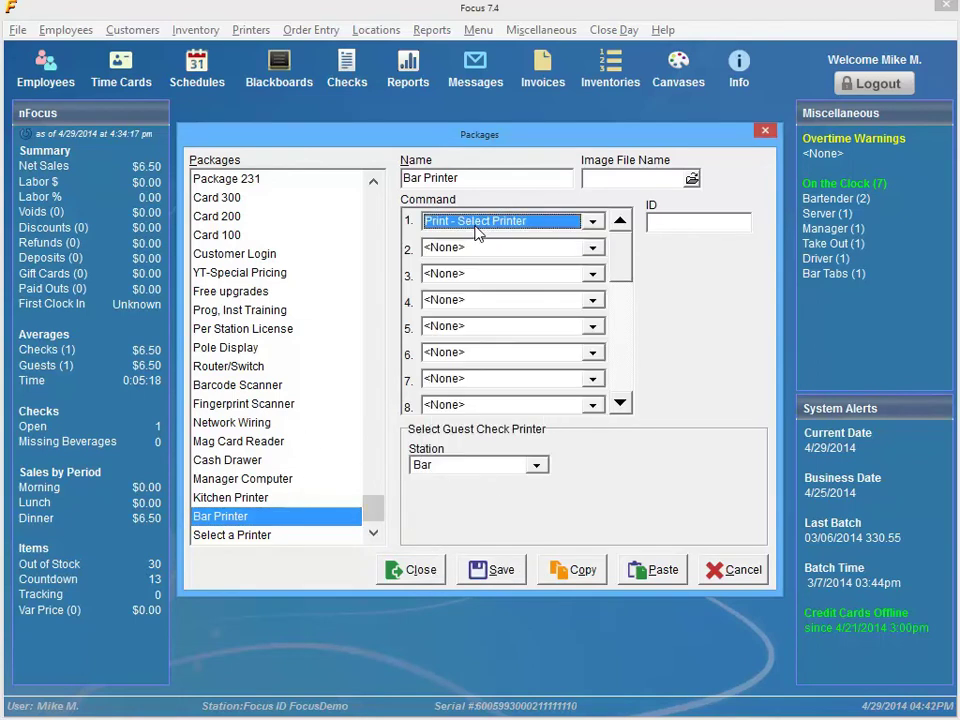
click(452, 465)
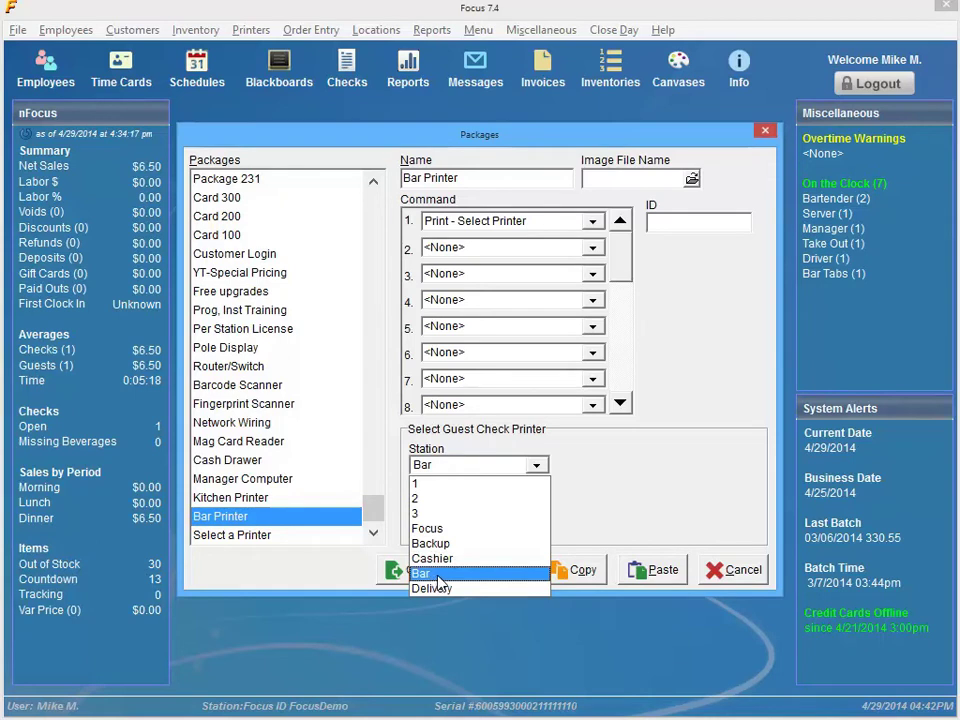
click(437, 574)
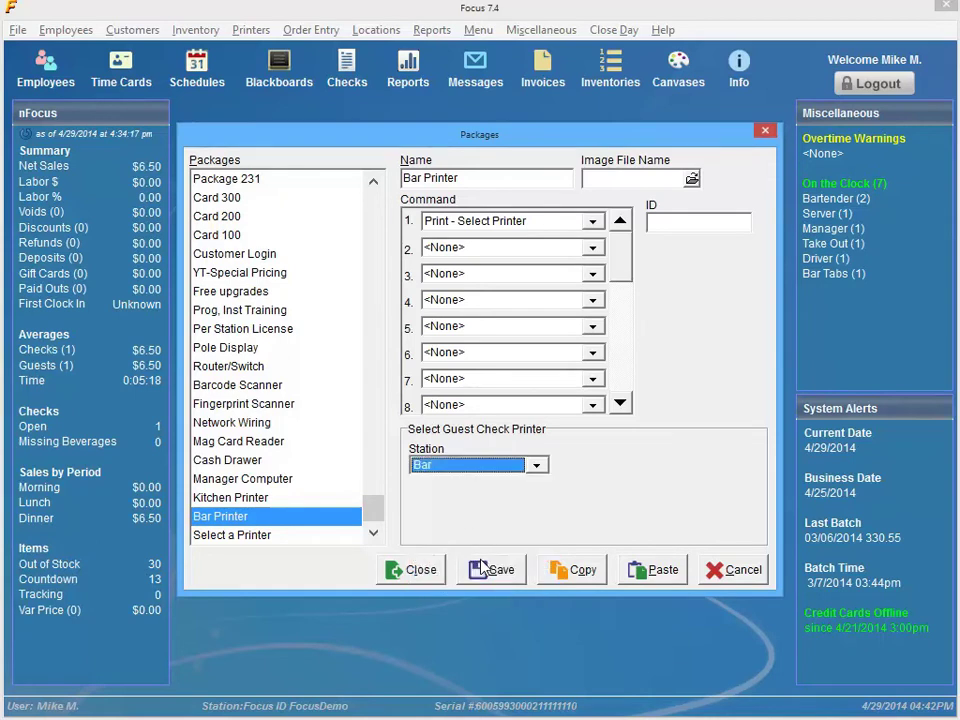
click(266, 535)
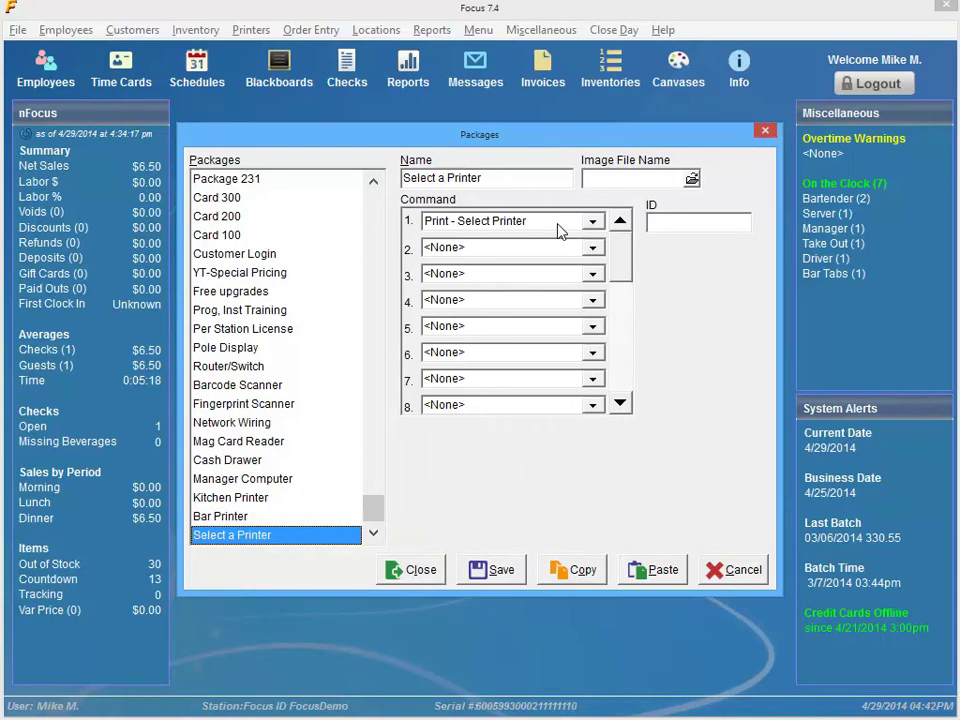
- Save Select a Printer with Print - Select Printer and no fixed station, then close Packages
click(558, 224)
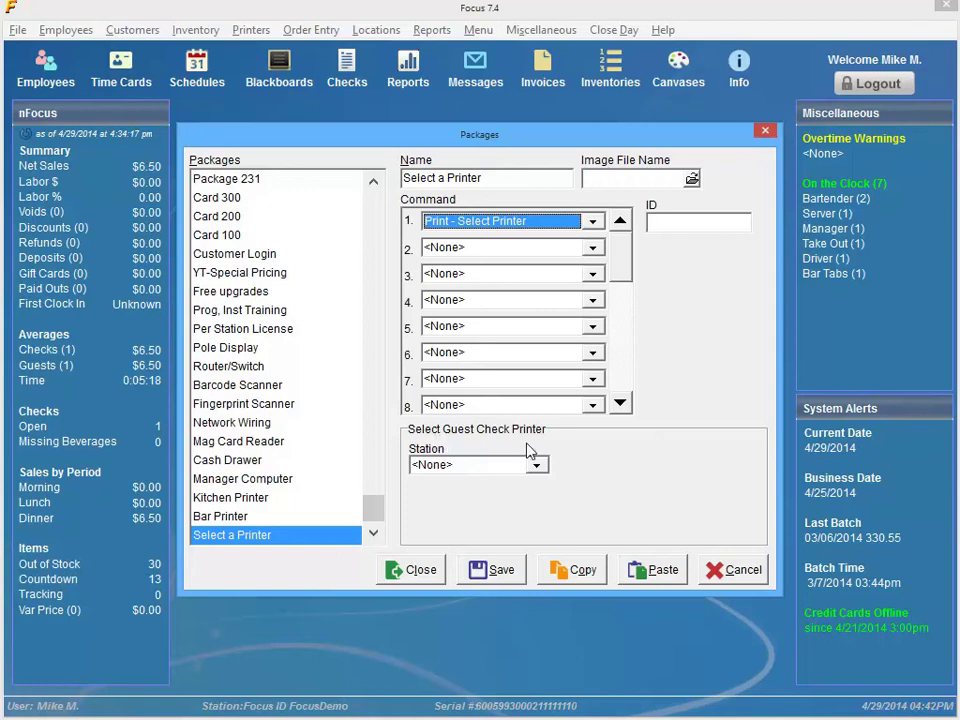
click(500, 574)
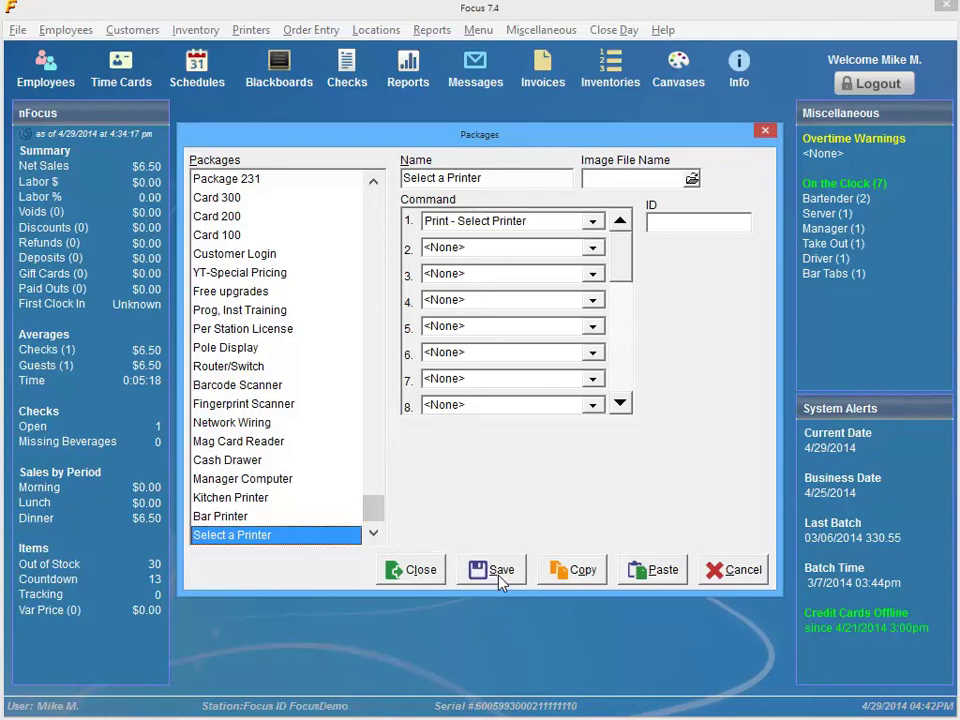
click(400, 574)
click(400, 574)
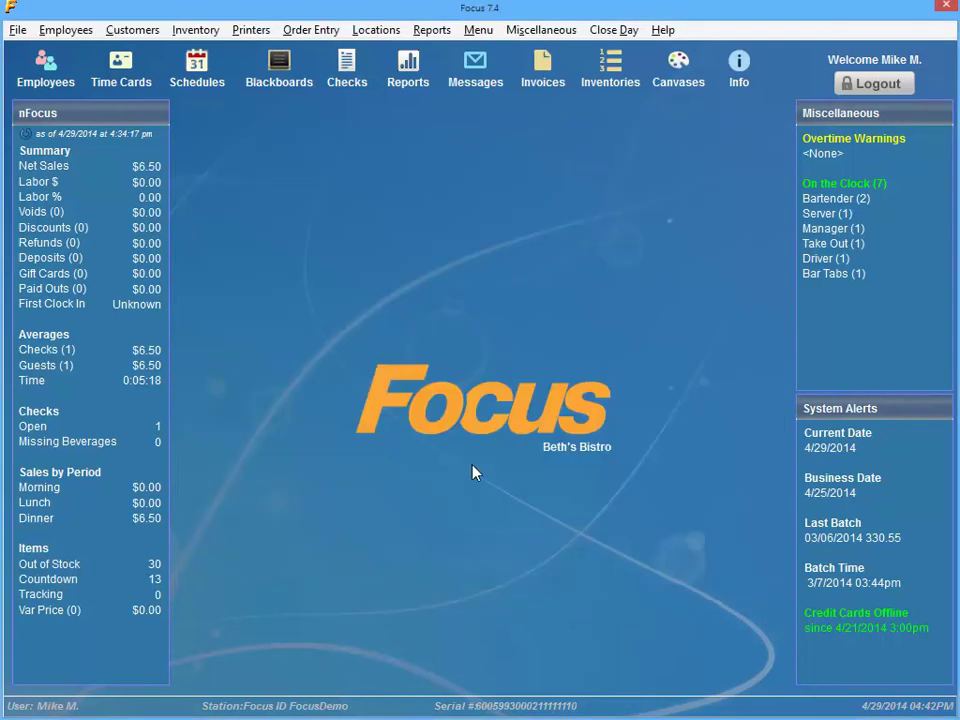
click(677, 68)
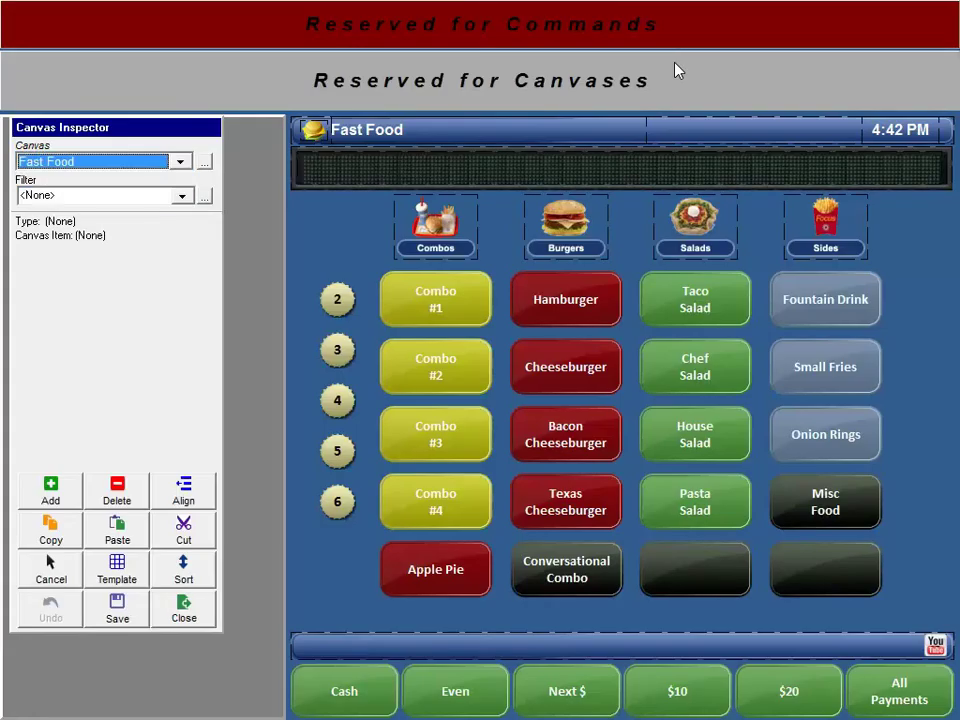
key(b)
key(b)
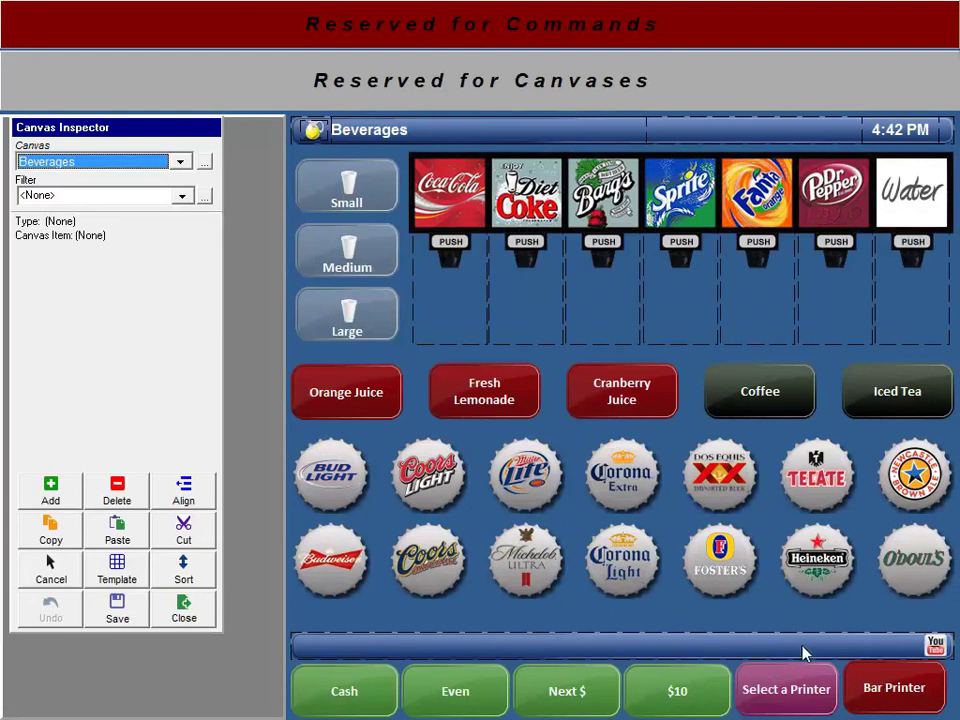
click(800, 689)
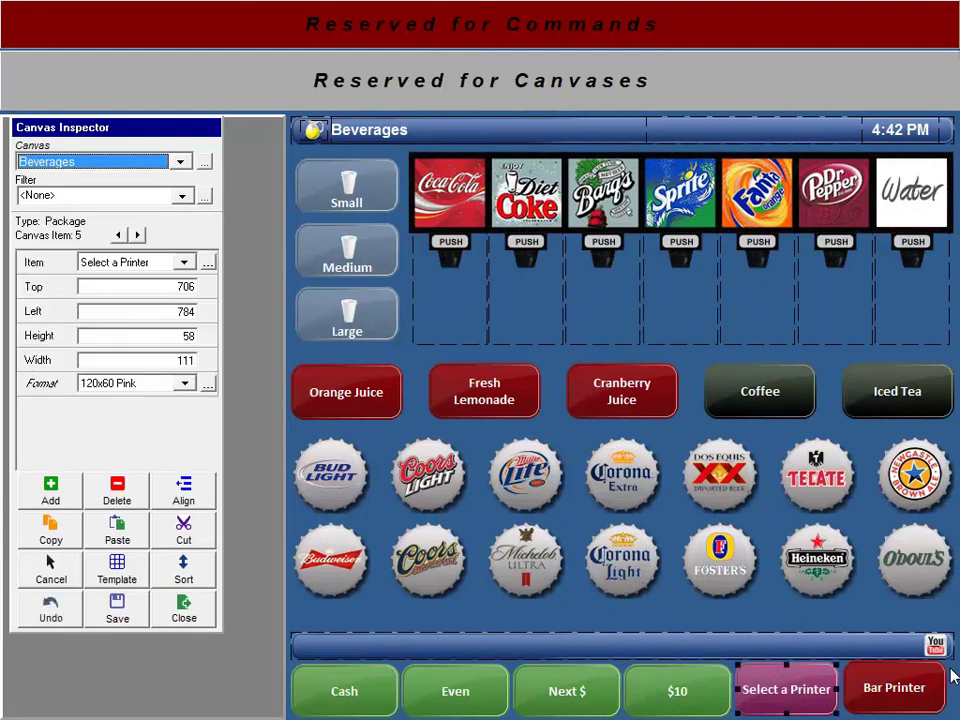
click(885, 688)
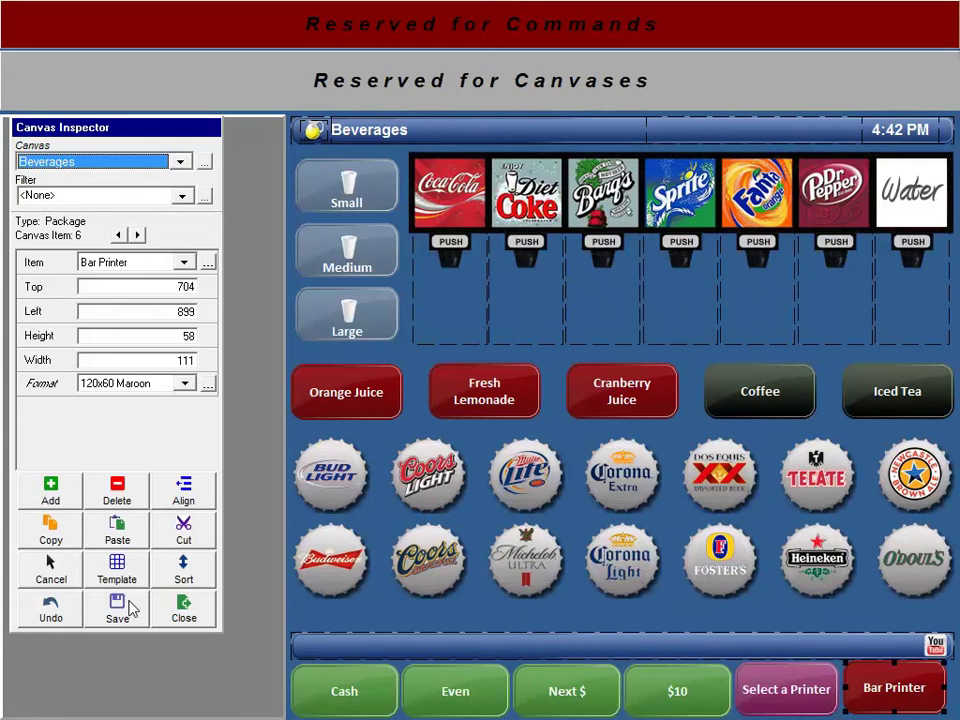
click(183, 620)
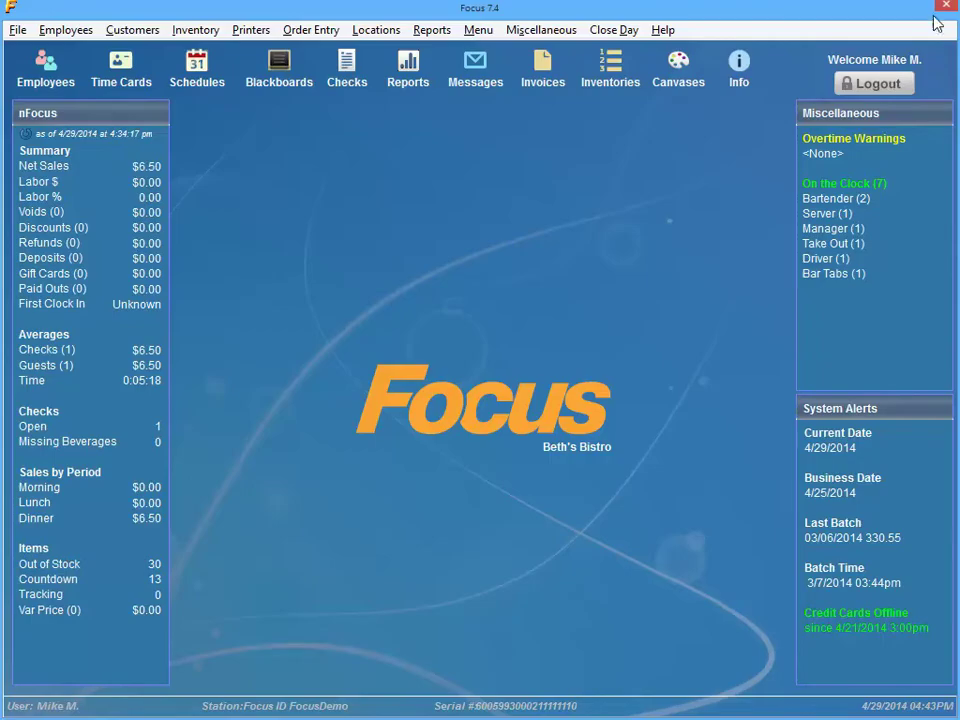
click(946, 6)
click(678, 300)
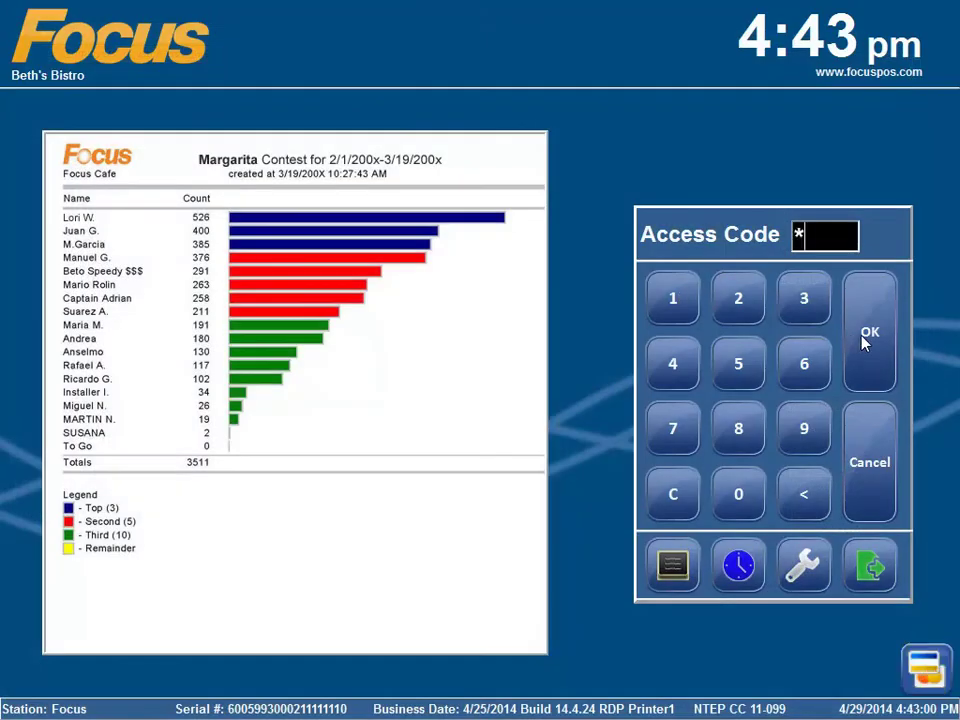
click(868, 340)
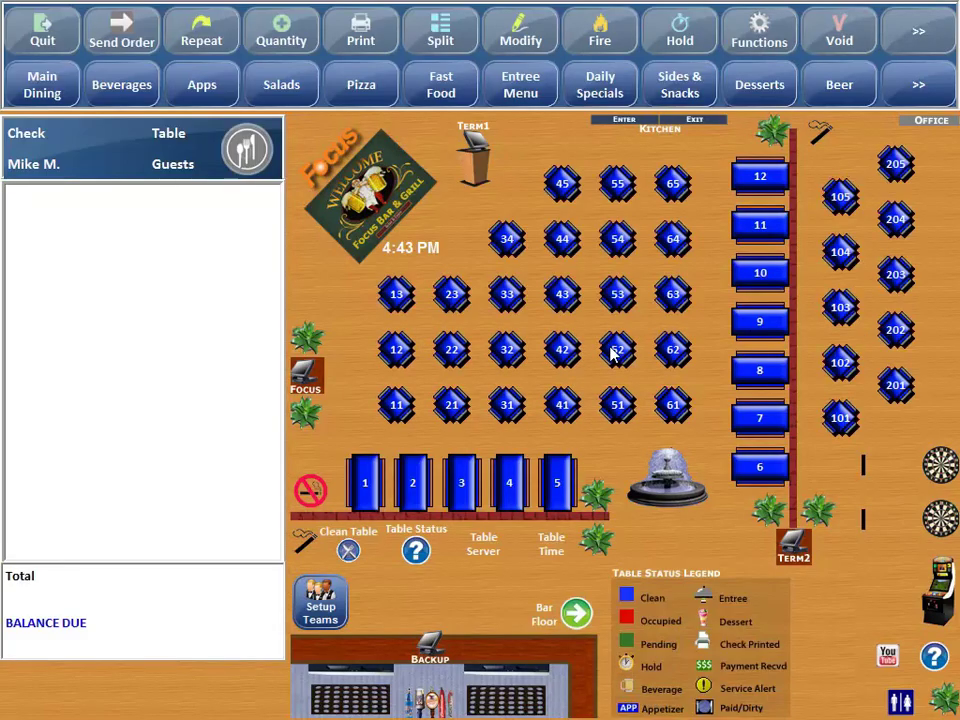
- Ring Corona Extra and Corona Light on table 52, print via Bar Printer, and send the order
click(615, 350)
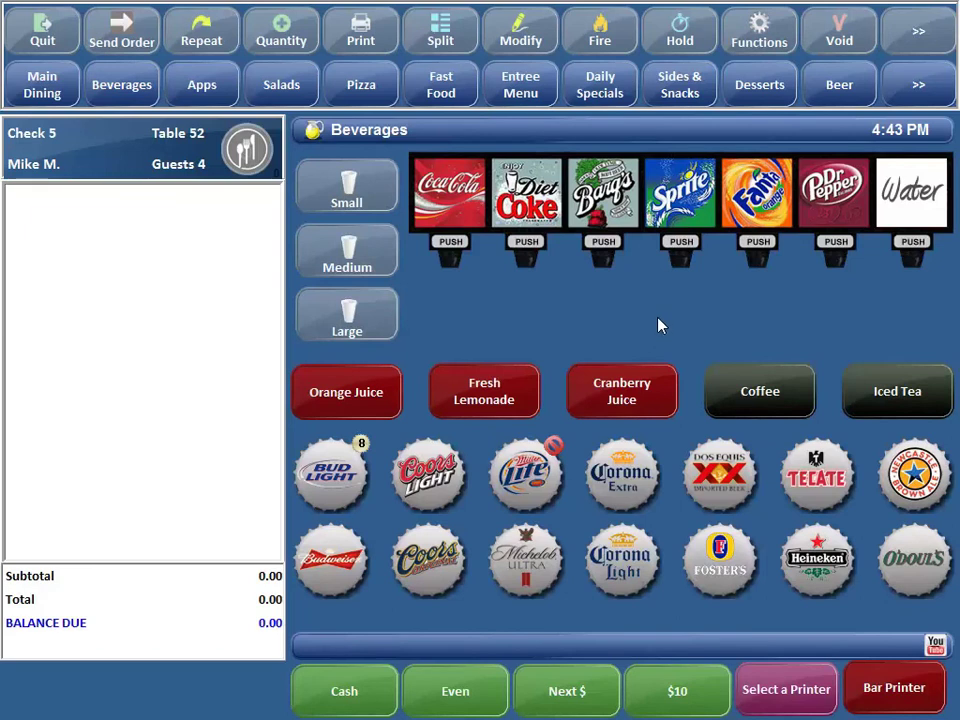
click(600, 470)
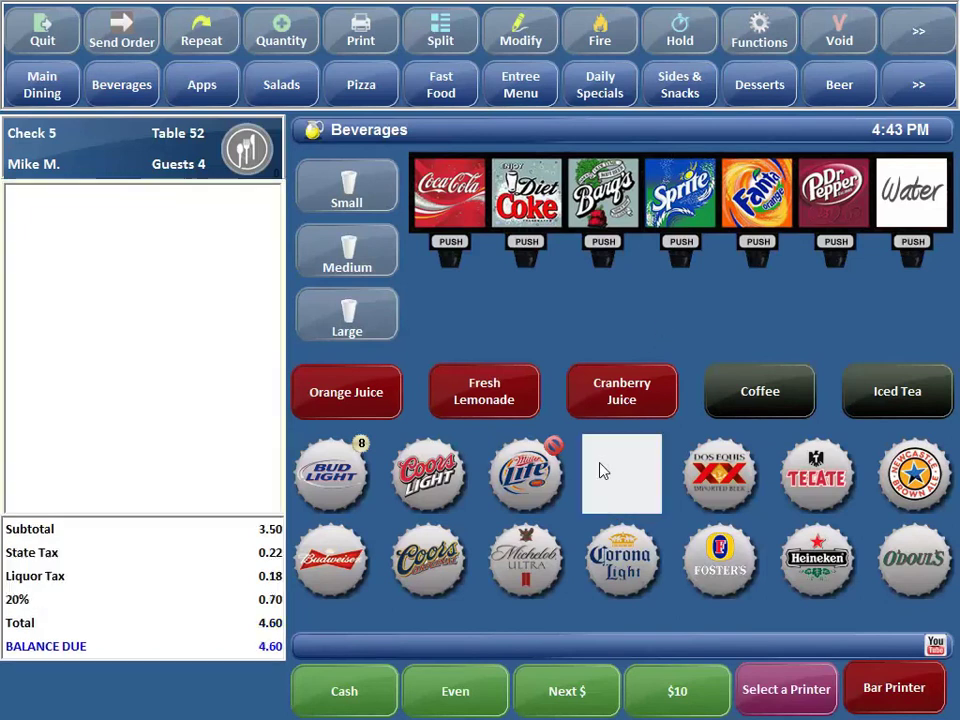
click(620, 568)
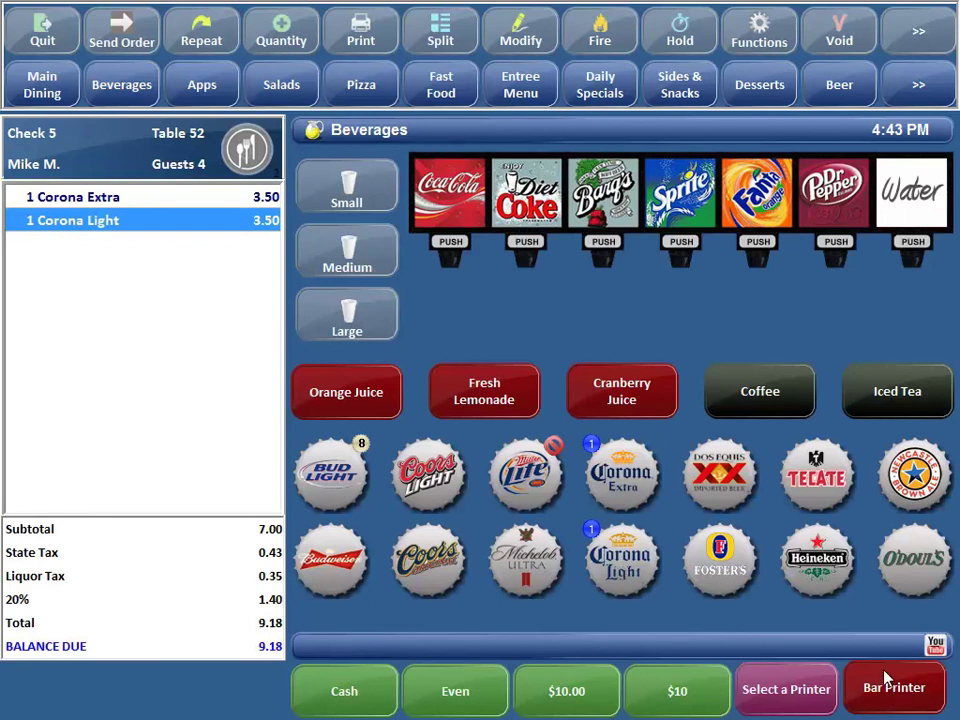
click(893, 700)
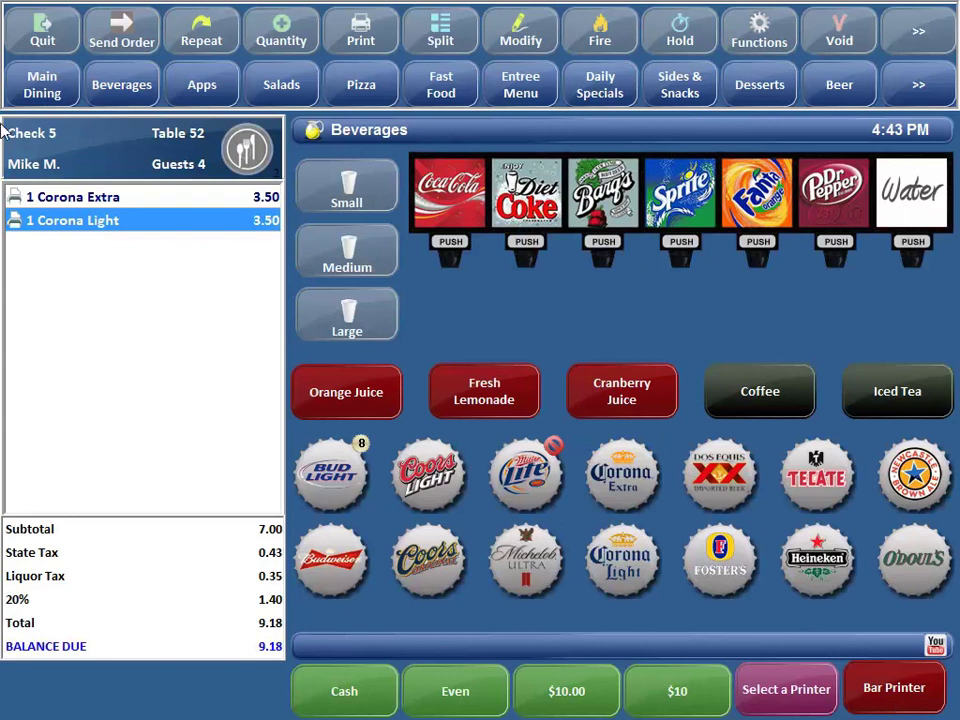
click(100, 36)
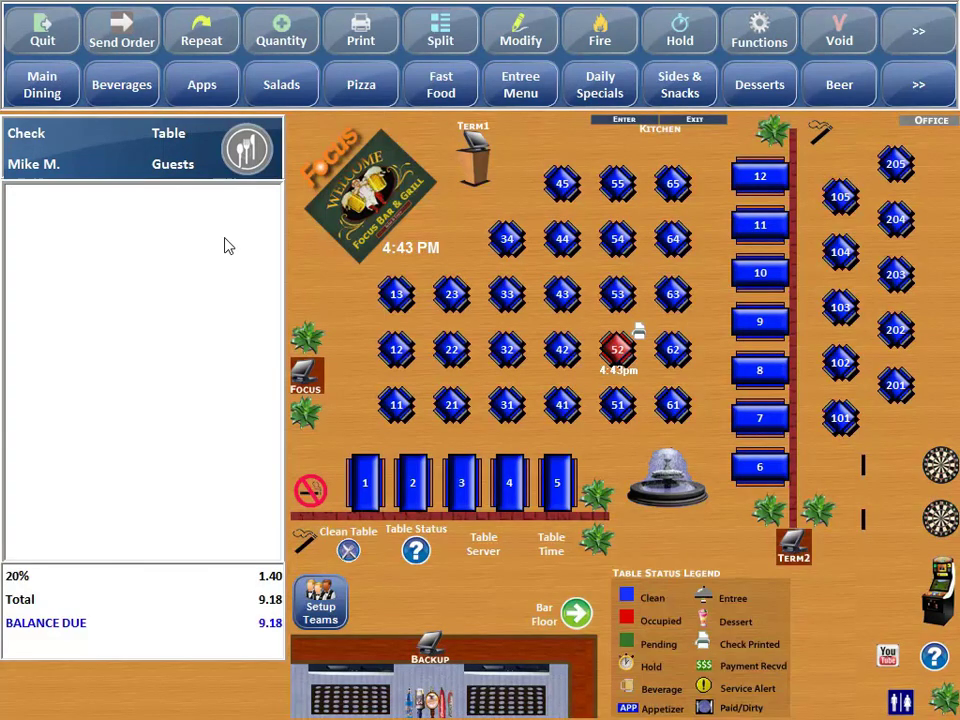
- Ring Corona Extra and Corona Light on table 42, print them at the Cashier station, and log out
click(557, 352)
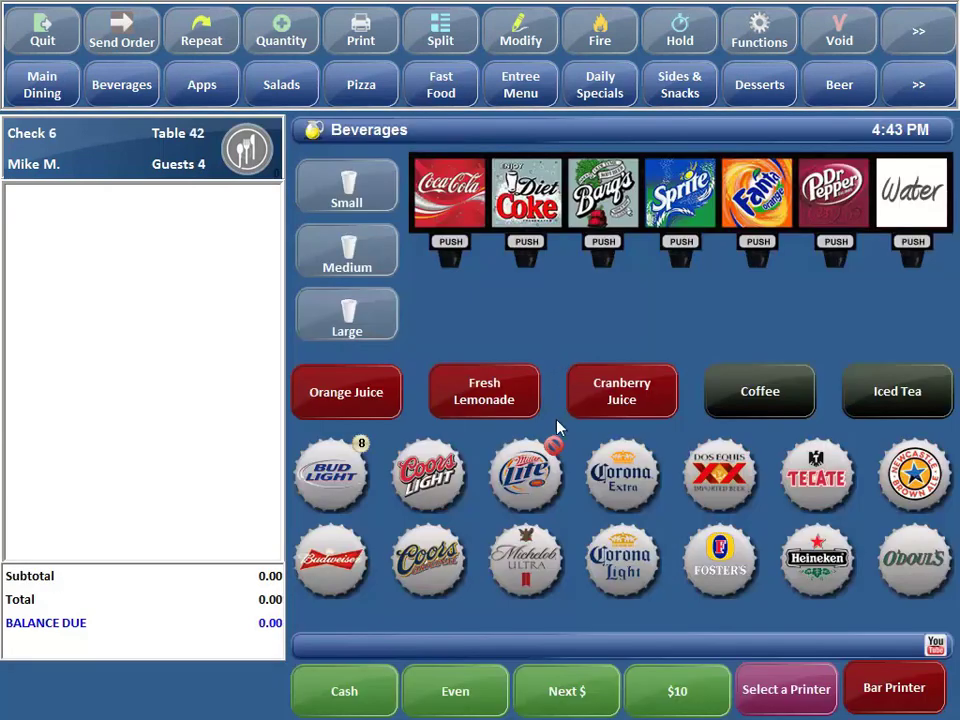
click(616, 485)
click(618, 570)
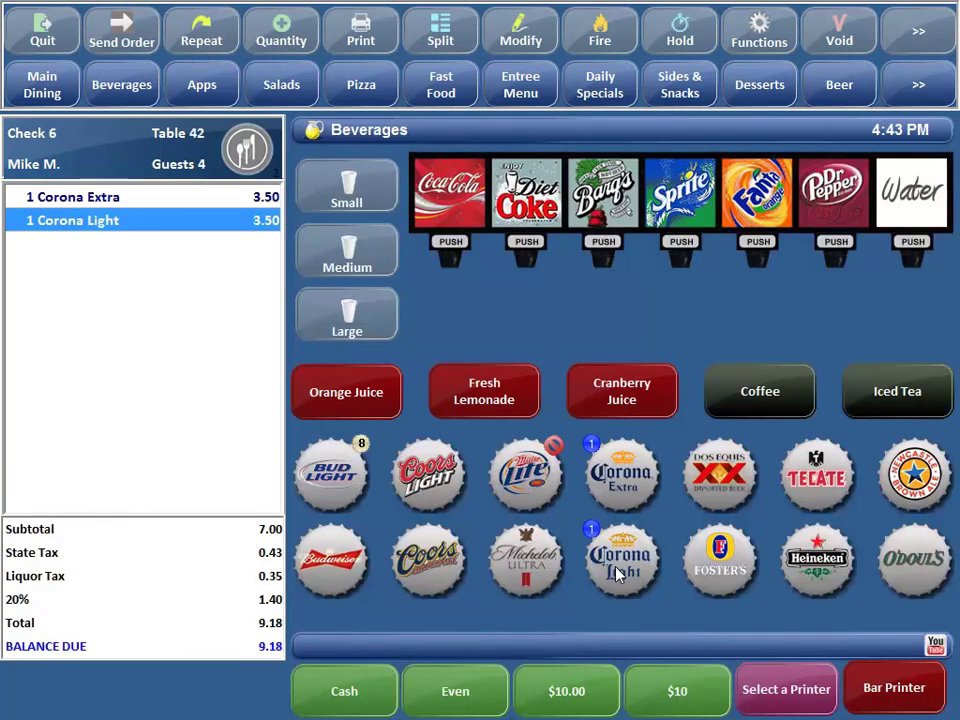
click(809, 704)
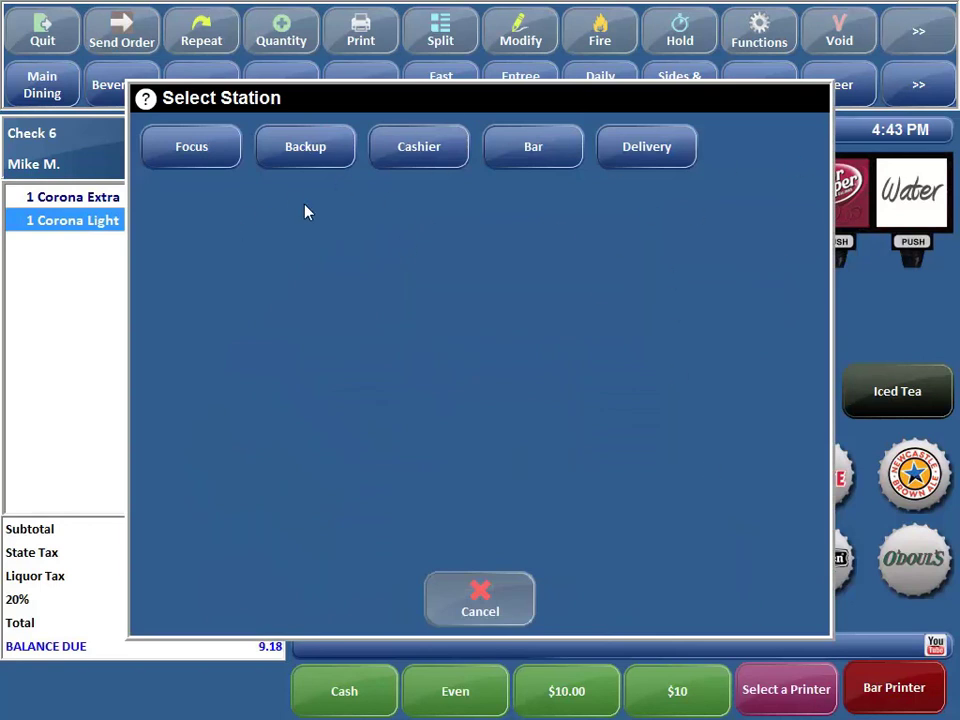
click(392, 150)
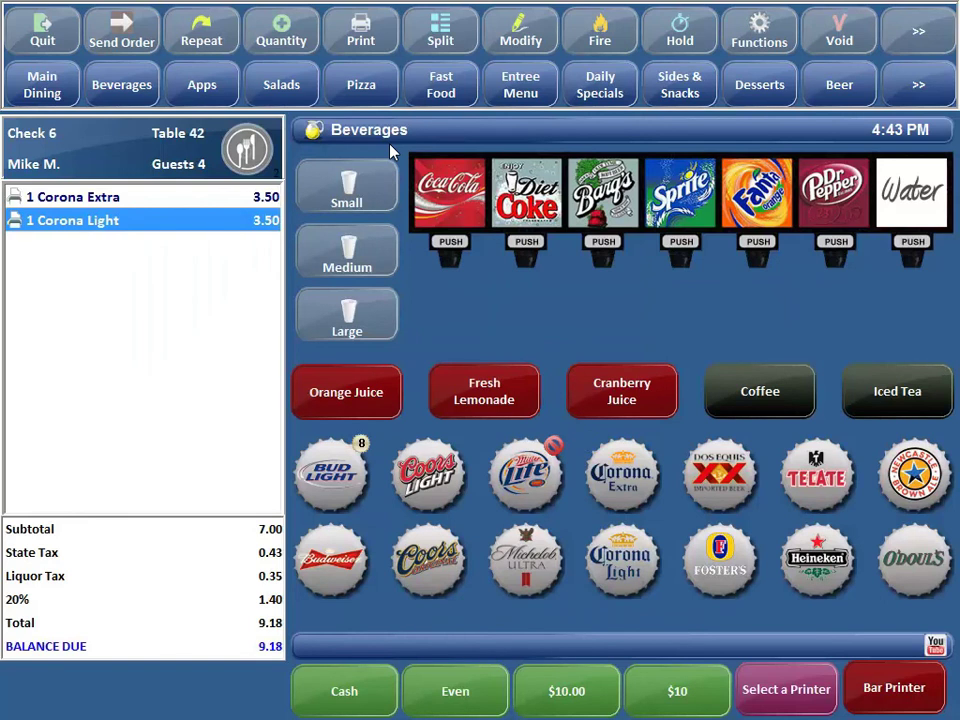
click(40, 30)
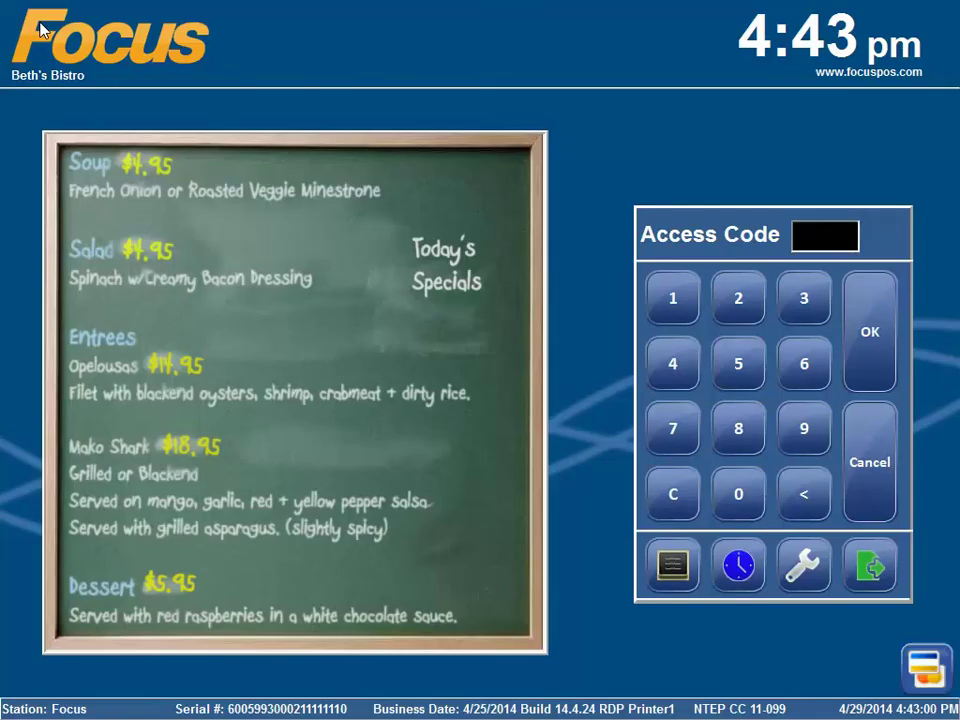